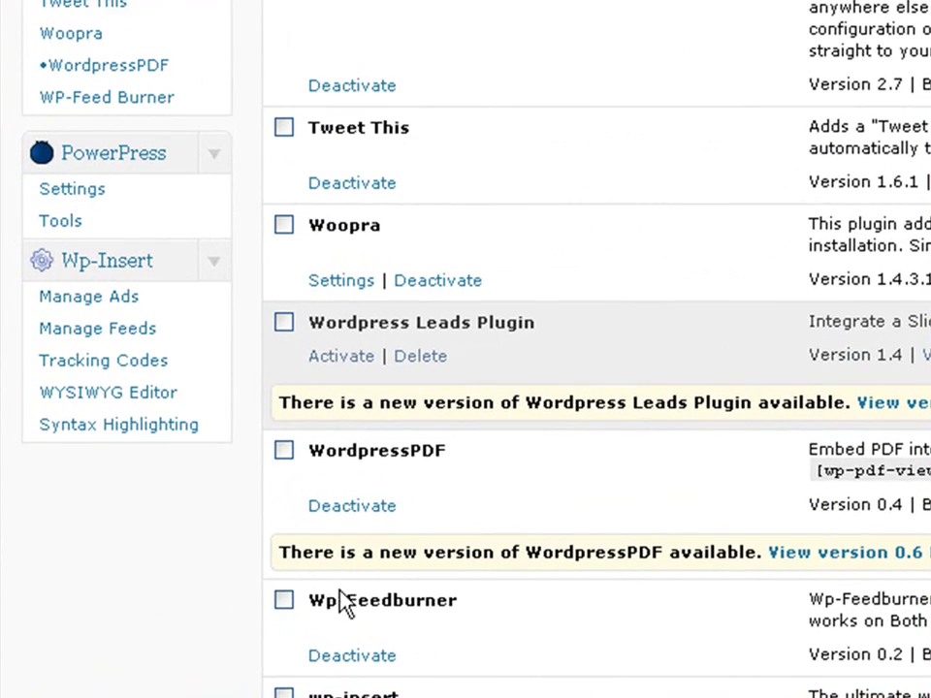
# Search the plugin directory for 'feedburner' to list Wp-Feedburner 0.2 among the results
pyautogui.scroll(10, 730, 648)
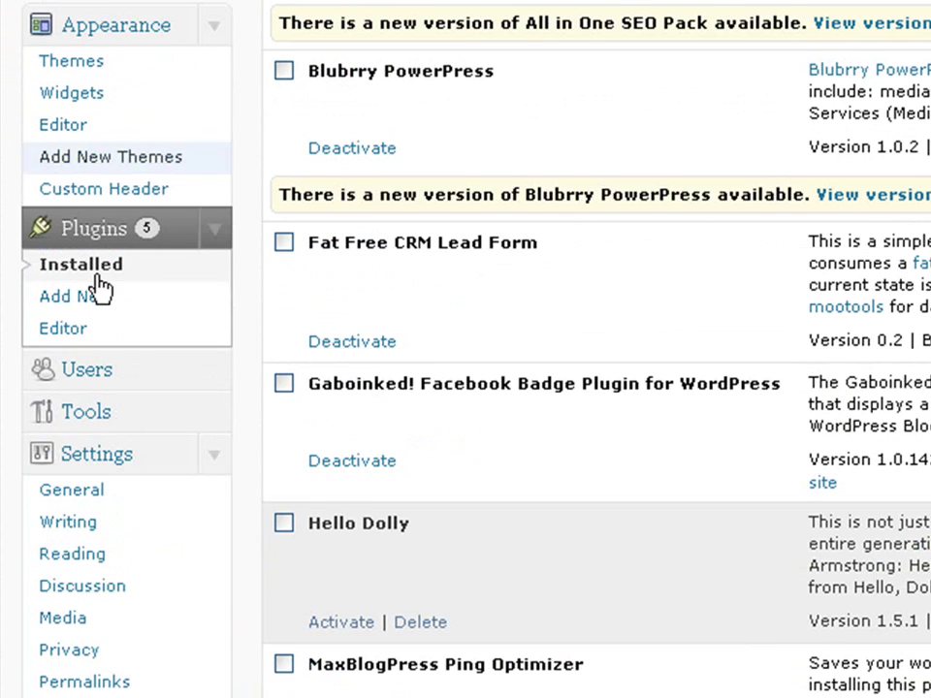
pyautogui.click(112, 301)
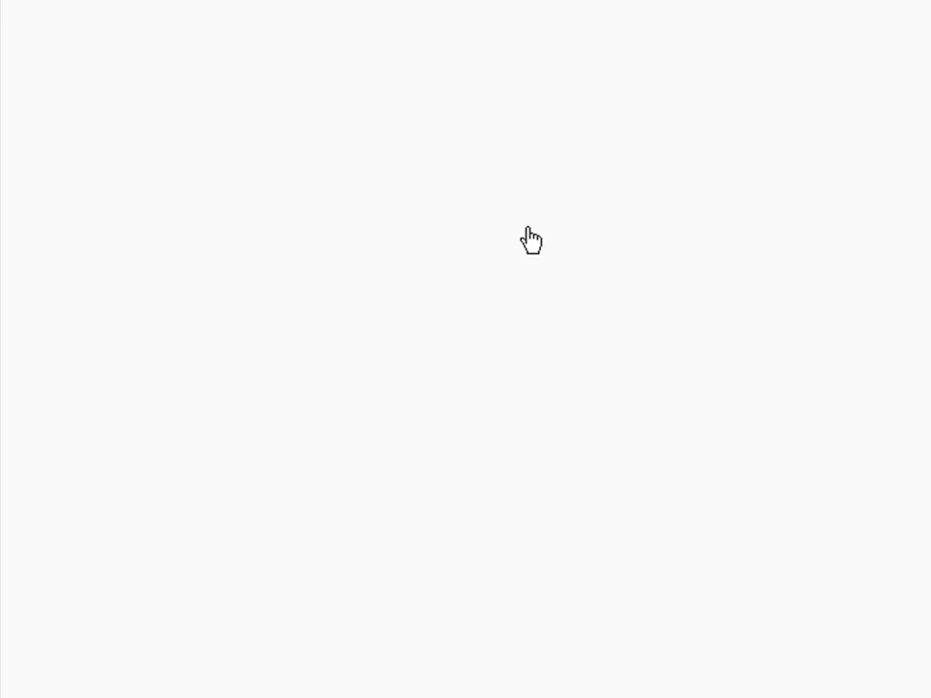
pyautogui.click(407, 383)
pyautogui.write('fee')
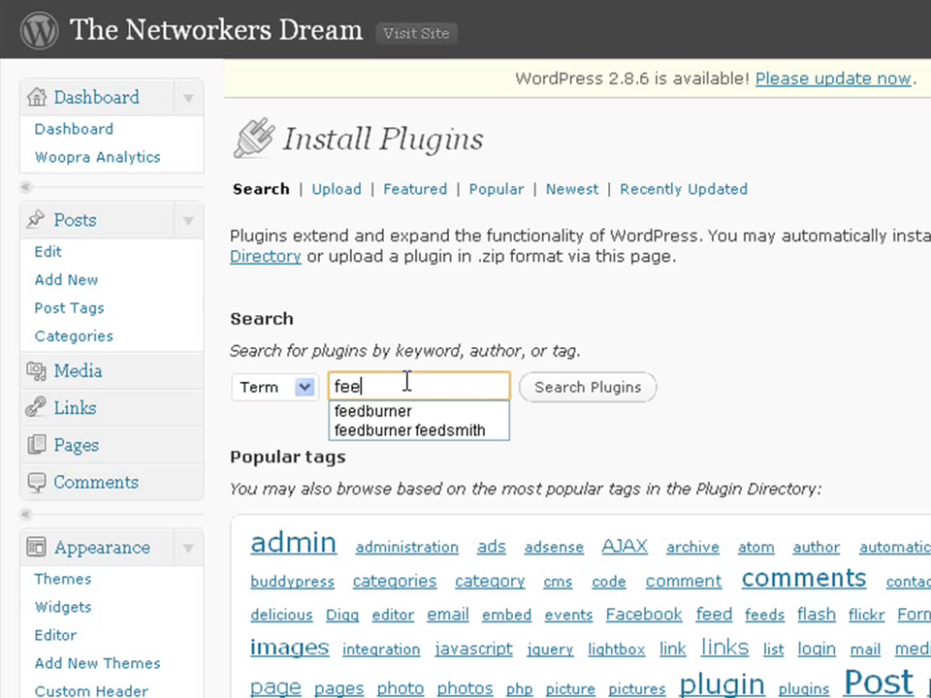
pyautogui.write('dbu')
pyautogui.press('Down')
pyautogui.press('Return')
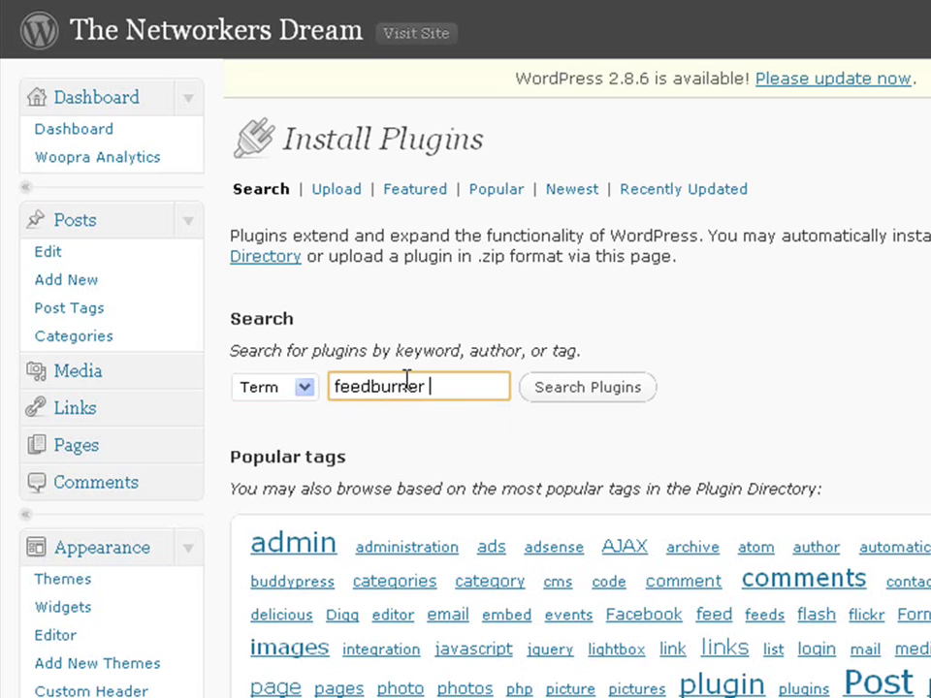
pyautogui.click(580, 390)
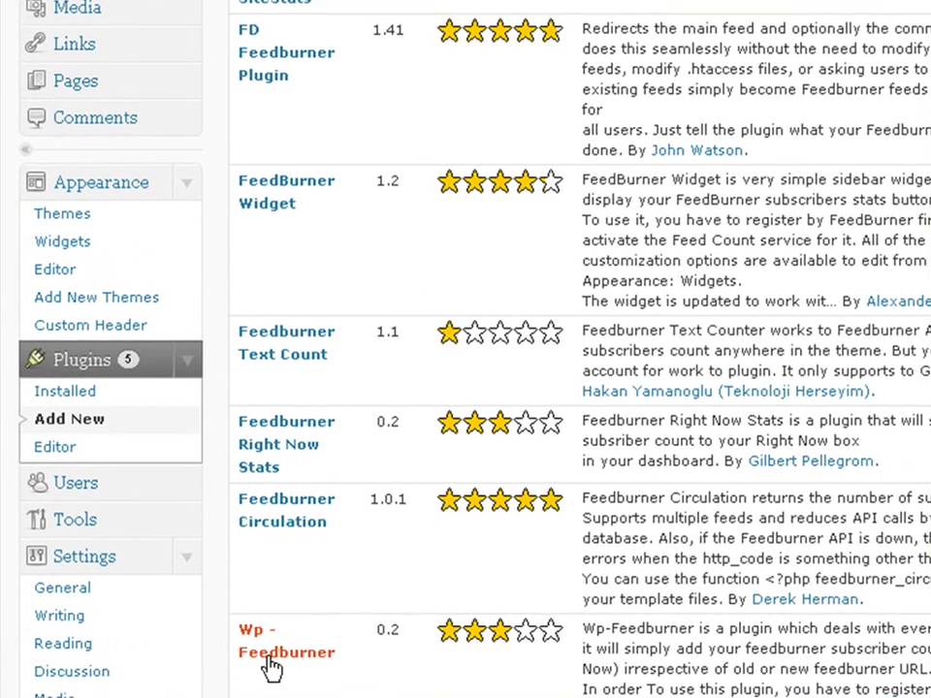
# Return to Installed Plugins and confirm Wp-Feedburner is listed and active
pyautogui.click(124, 415)
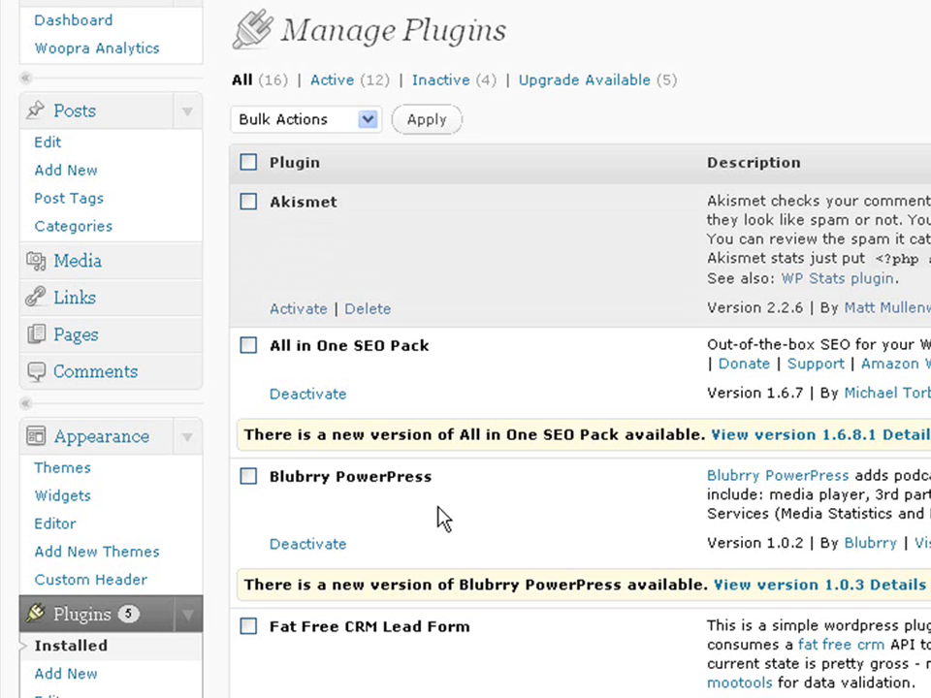
pyautogui.scroll(-9, 447, 518)
pyautogui.scroll(-5, 447, 518)
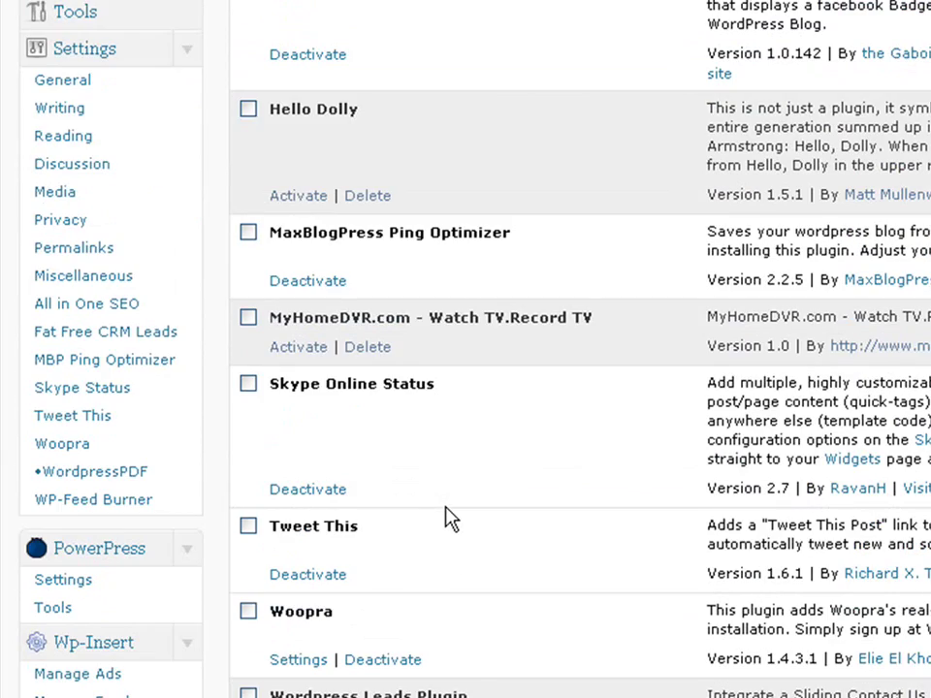
pyautogui.scroll(-7, 447, 518)
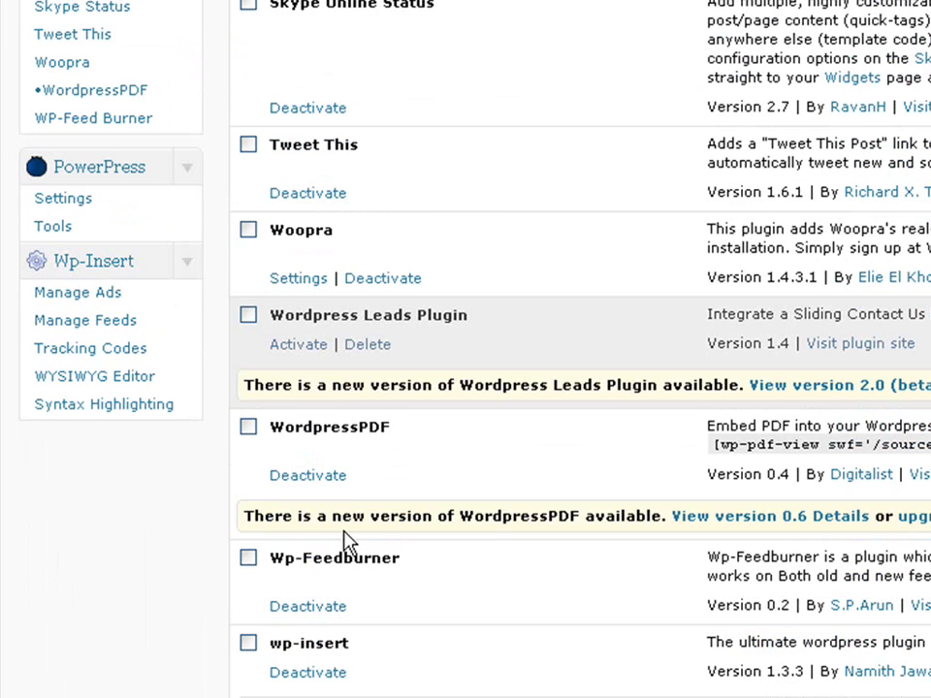
pyautogui.moveTo(400, 560); pyautogui.dragTo(289, 561)
pyautogui.moveTo(413, 553); pyautogui.dragTo(267, 559)
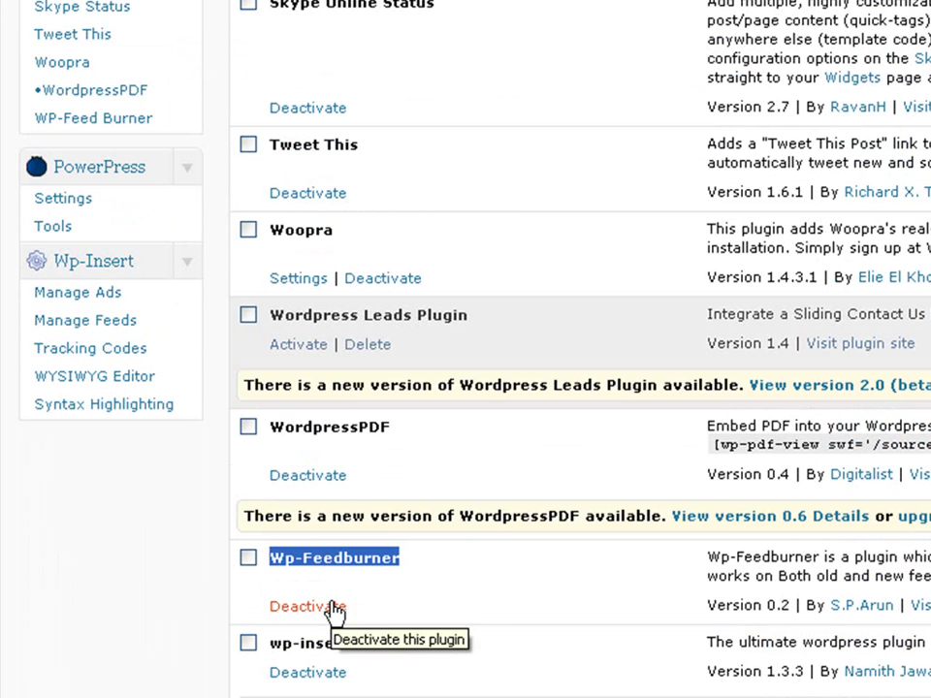
pyautogui.scroll(5, 464, 602)
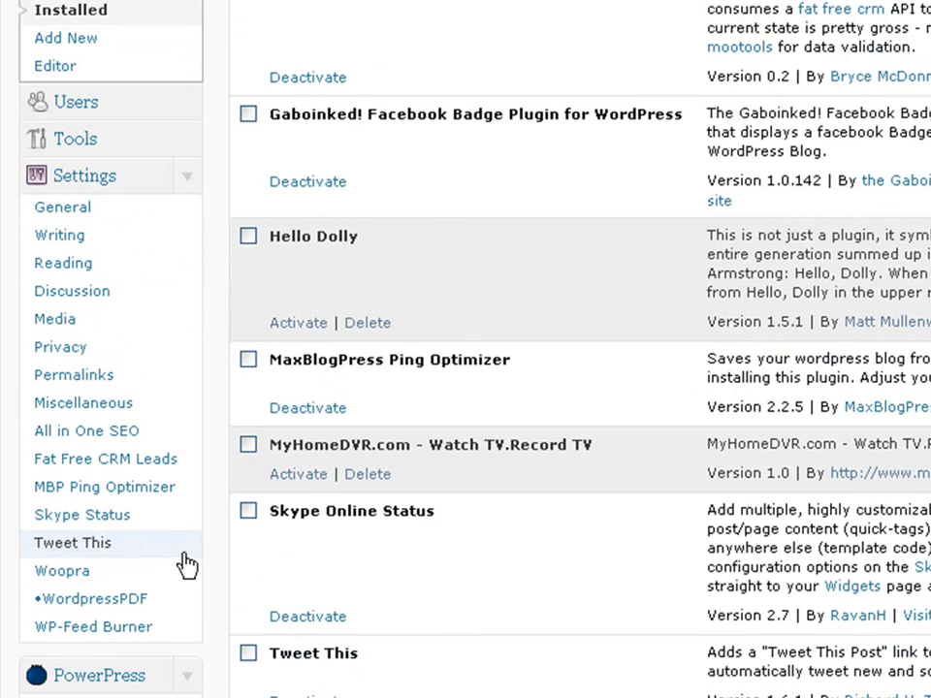
pyautogui.click(125, 629)
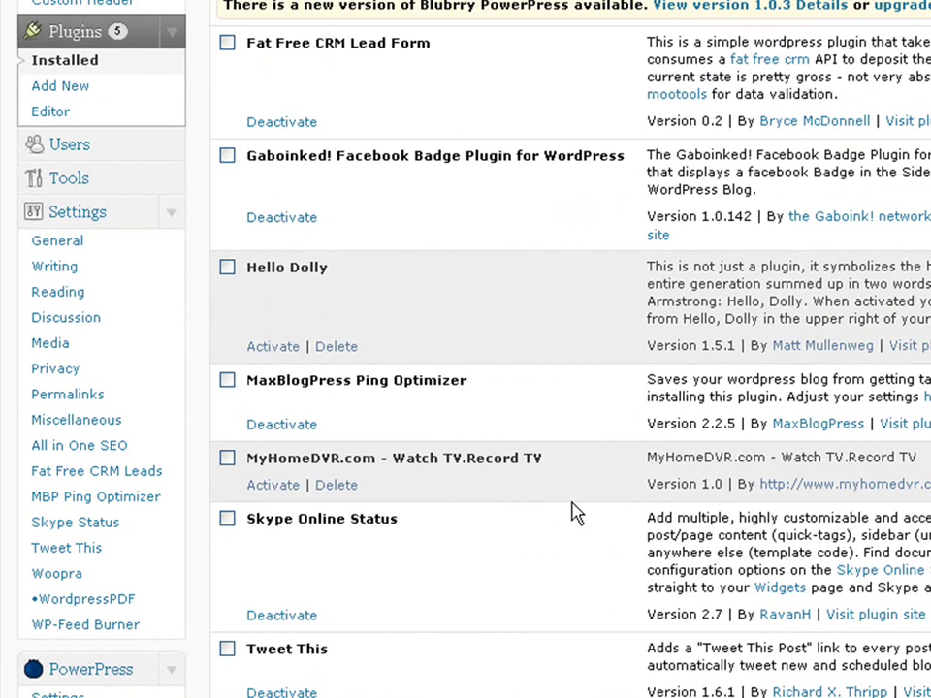
# Open the Wp-FeedBurner settings page and check its Feedburner Id, thenetworkersdream
pyautogui.click(121, 626)
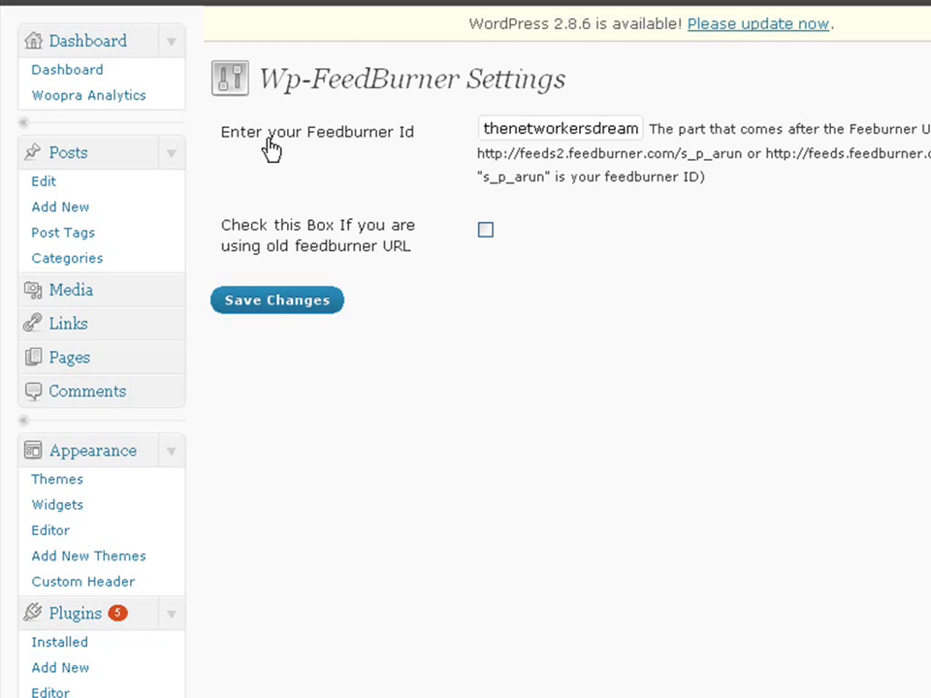
pyautogui.scroll(2, 509, 378)
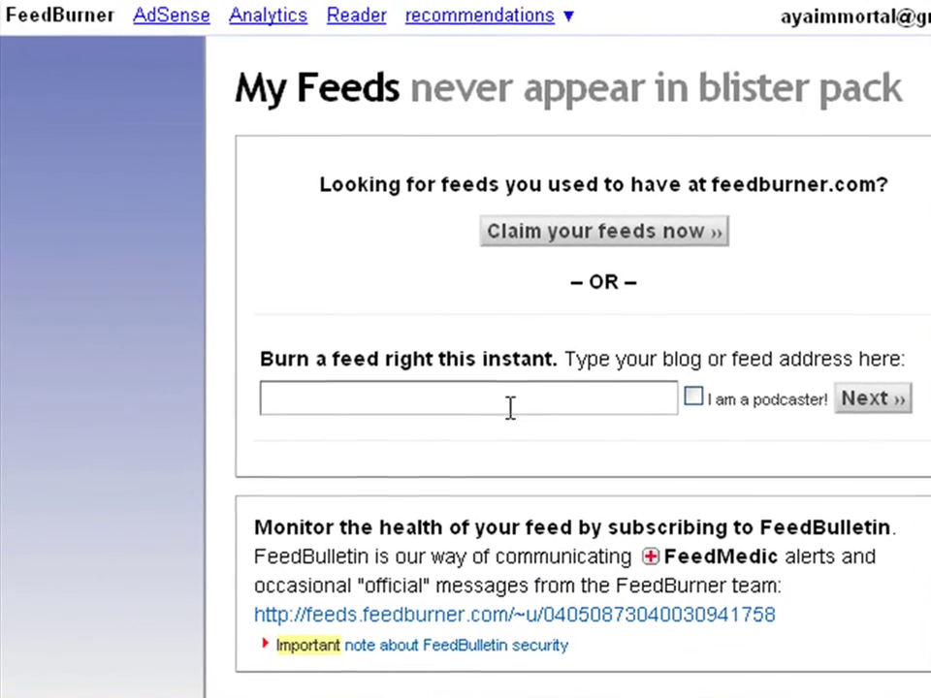
# Fill FeedBurner's burn-a-feed field with the blog's address from autofill, then return to WordPress
pyautogui.click(512, 394)
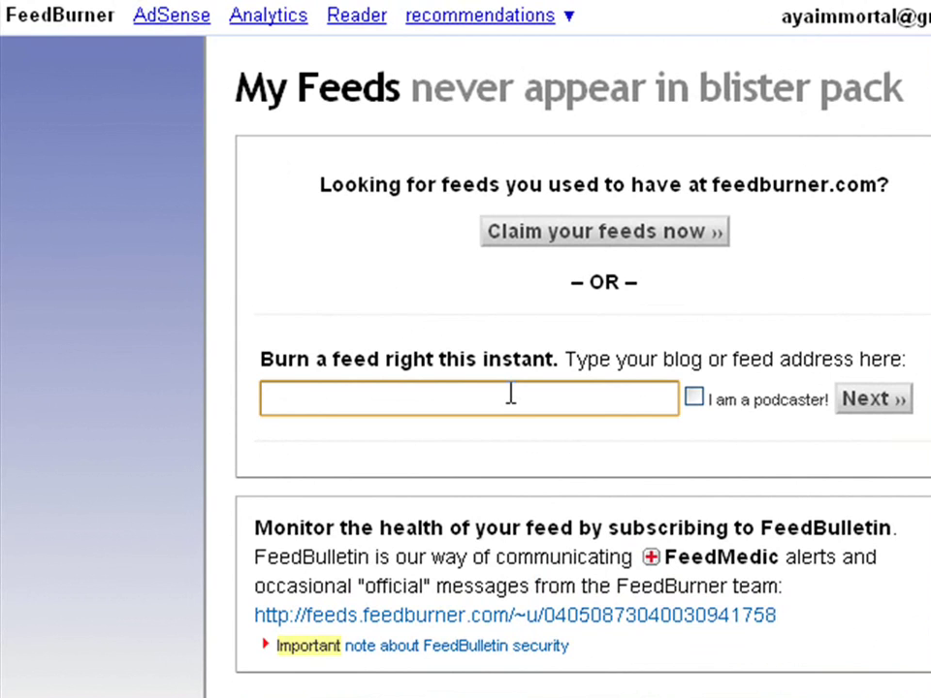
pyautogui.write('joe')
pyautogui.press('BackSpace')
pyautogui.press('BackSpace')
pyautogui.press('BackSpace')
pyautogui.click(511, 394)
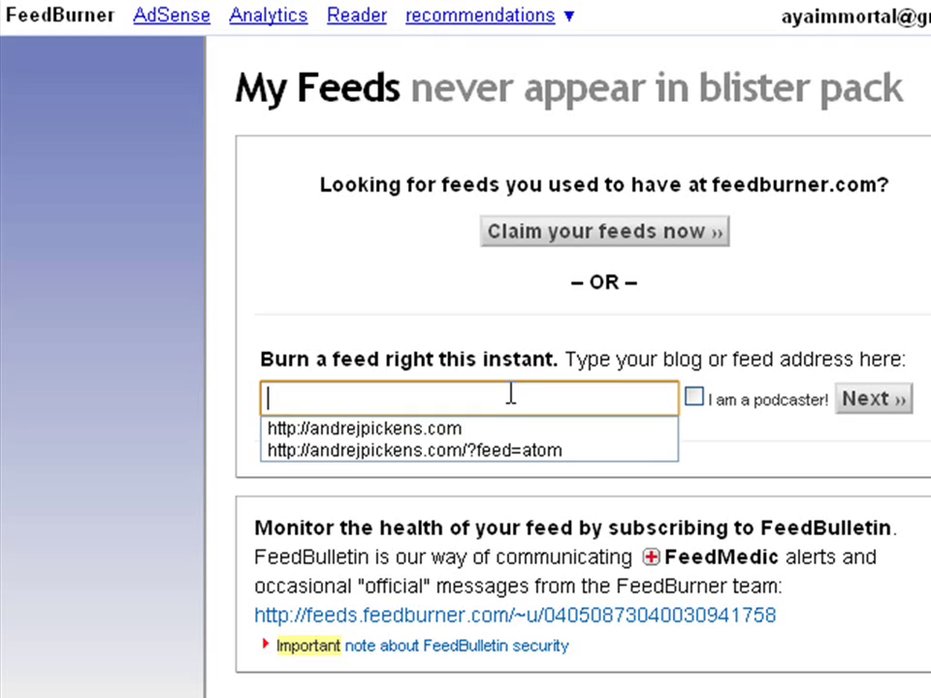
pyautogui.click(492, 429)
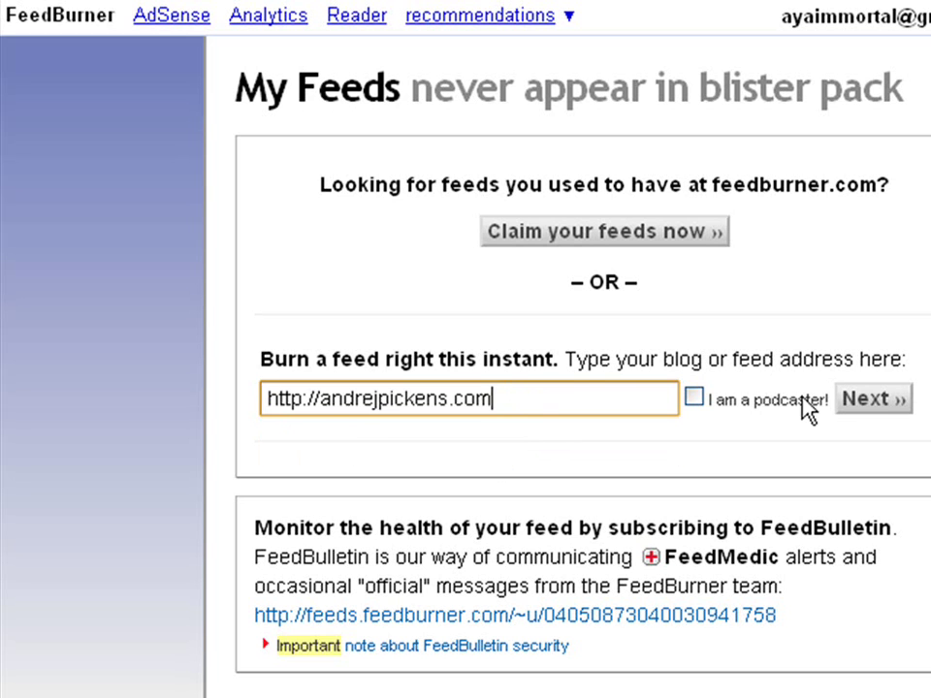
pyautogui.click(534, 475)
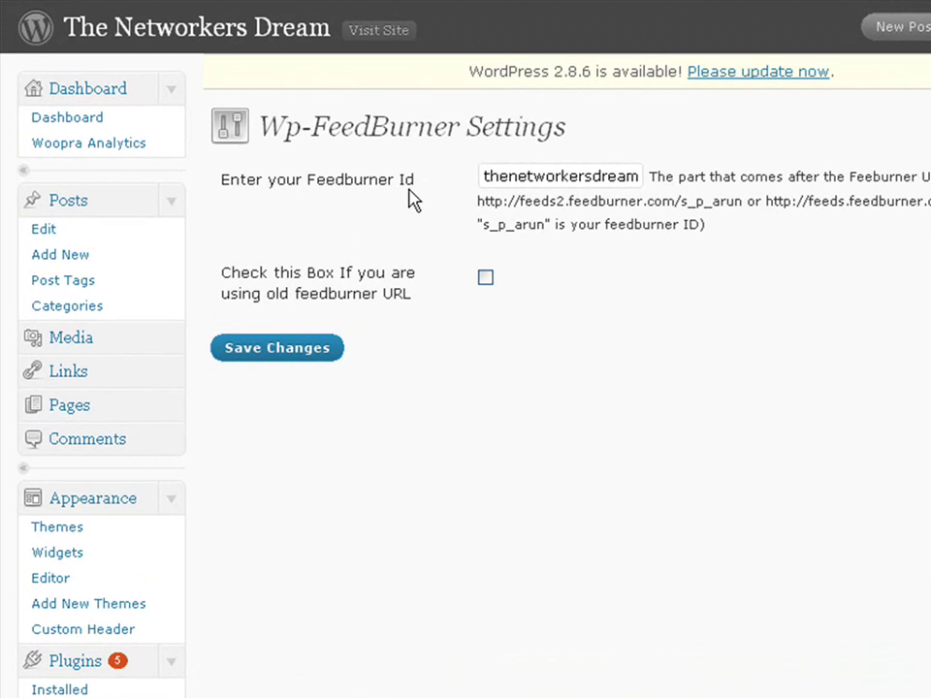
pyautogui.scroll(-7, 254, 460)
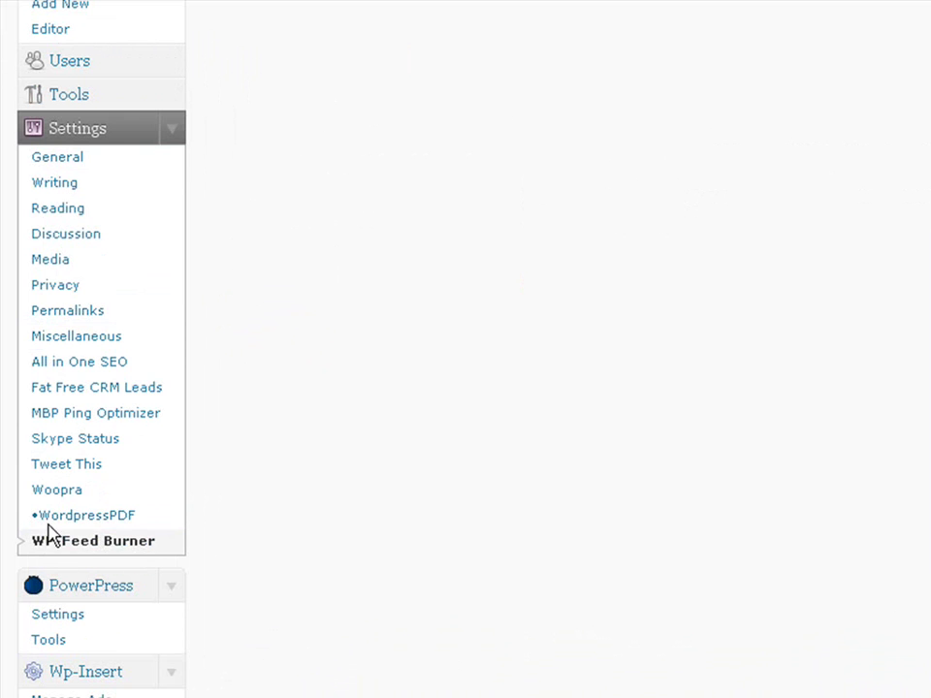
pyautogui.scroll(7, 505, 333)
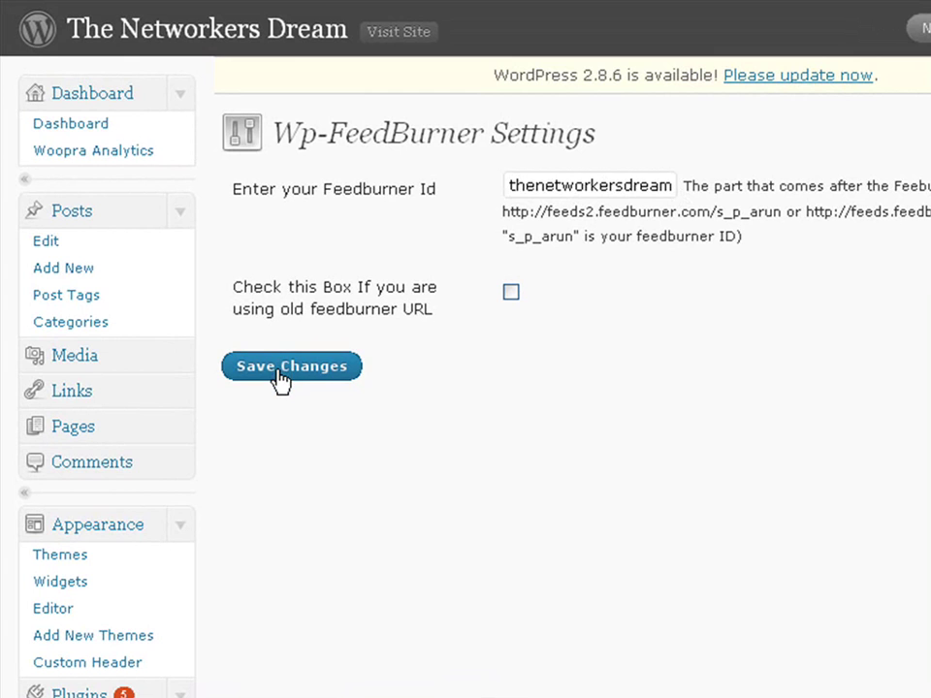
# Save the Wp-FeedBurner settings with Feedburner Id thenetworkersdream and check the Settings saved notice
pyautogui.click(277, 379)
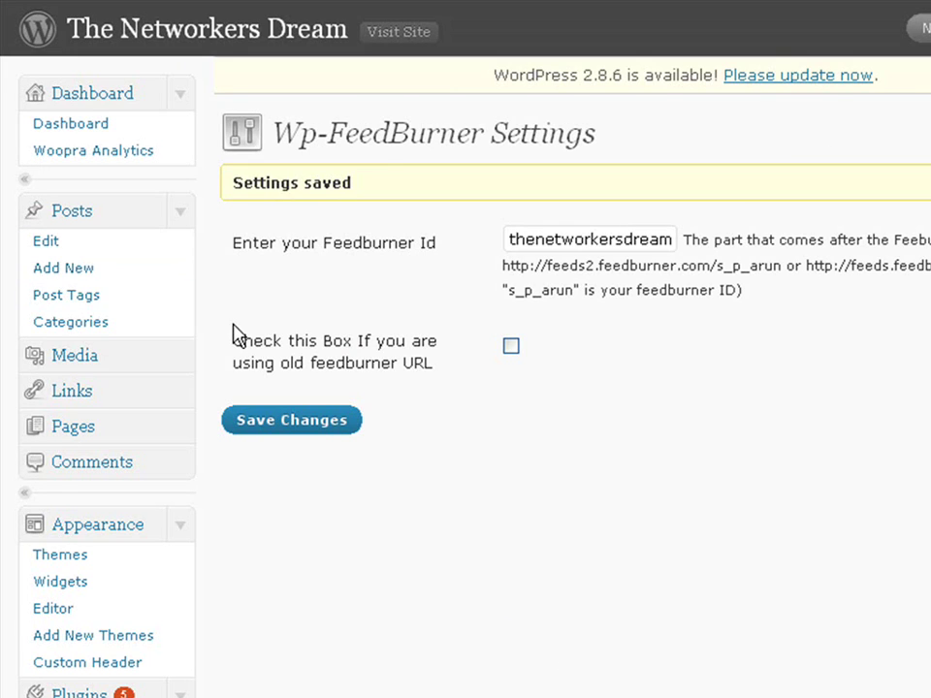
pyautogui.scroll(-4, 235, 333)
pyautogui.scroll(2, 236, 333)
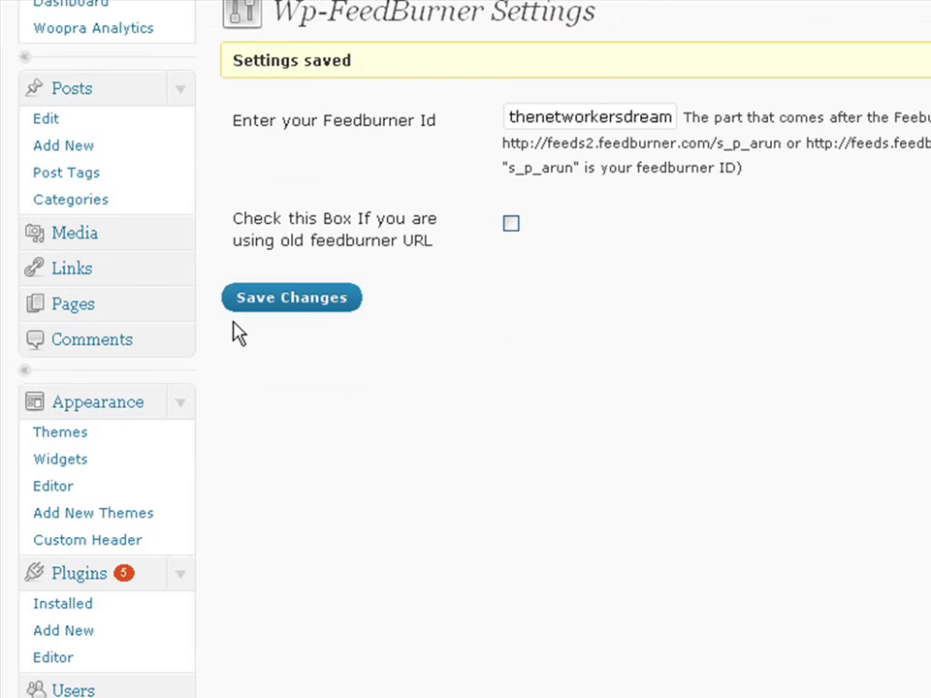
pyautogui.scroll(2, 235, 333)
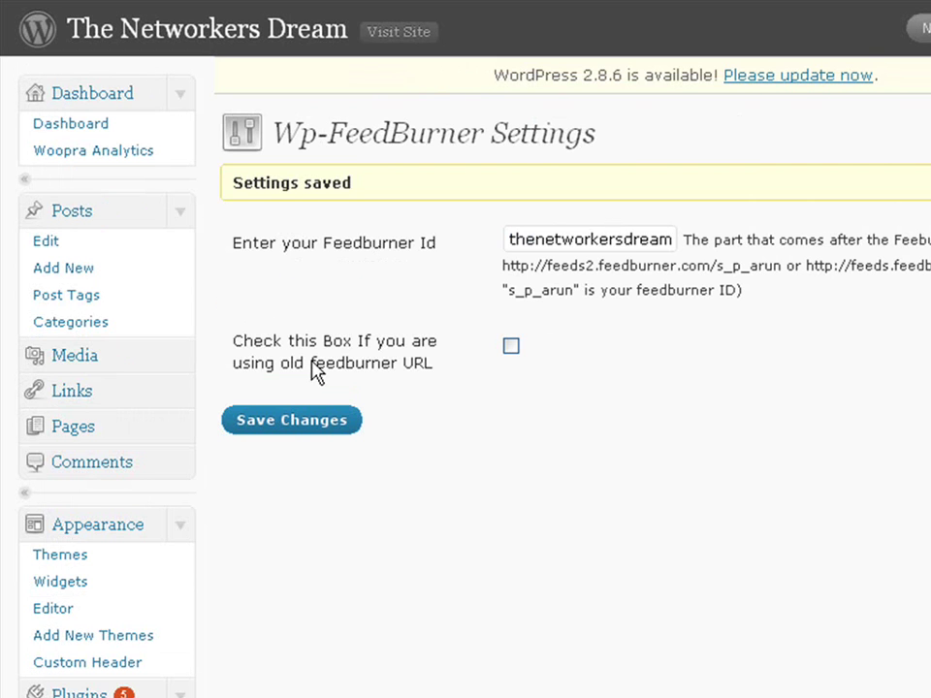